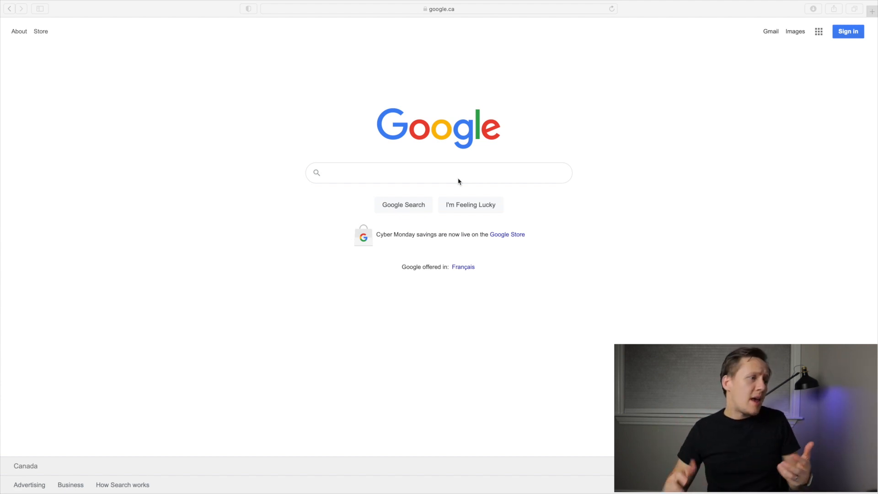
# Search Google for "vegan recipes" and look over the results.
pyautogui.click(389, 185)
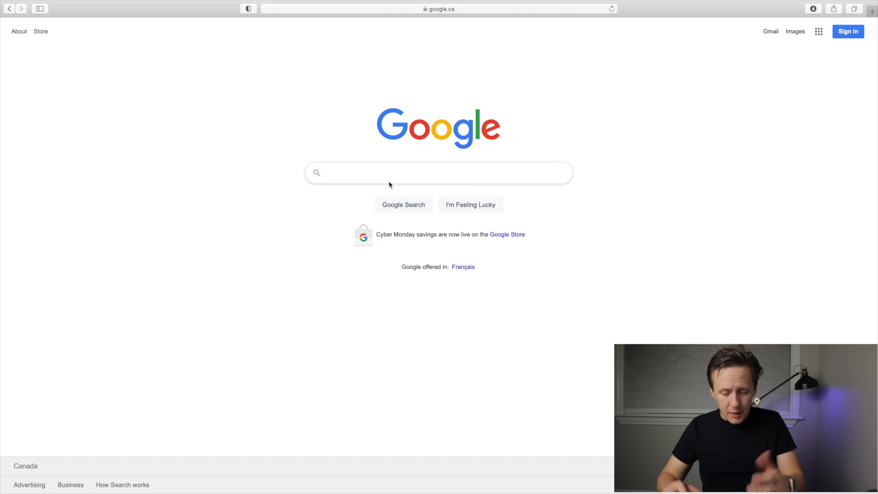
pyautogui.write('gluten free')
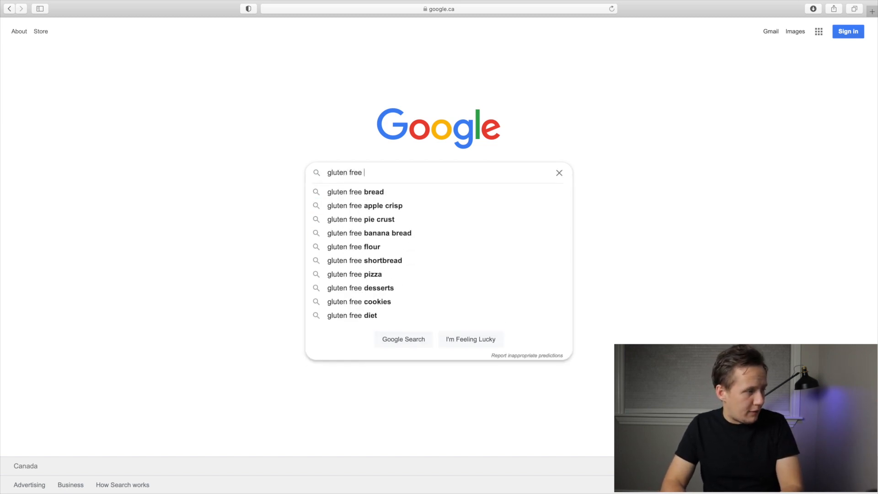
pyautogui.press('super+a')
pyautogui.write('vegan recipes')
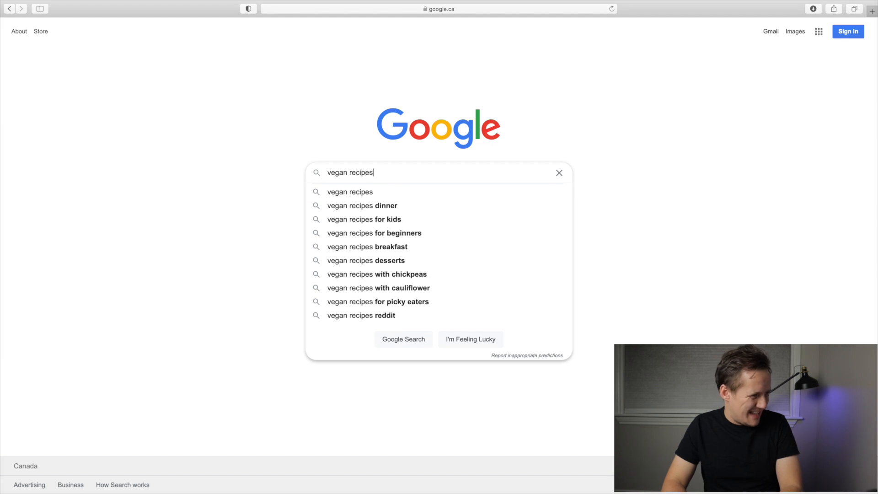
pyautogui.press('Return')
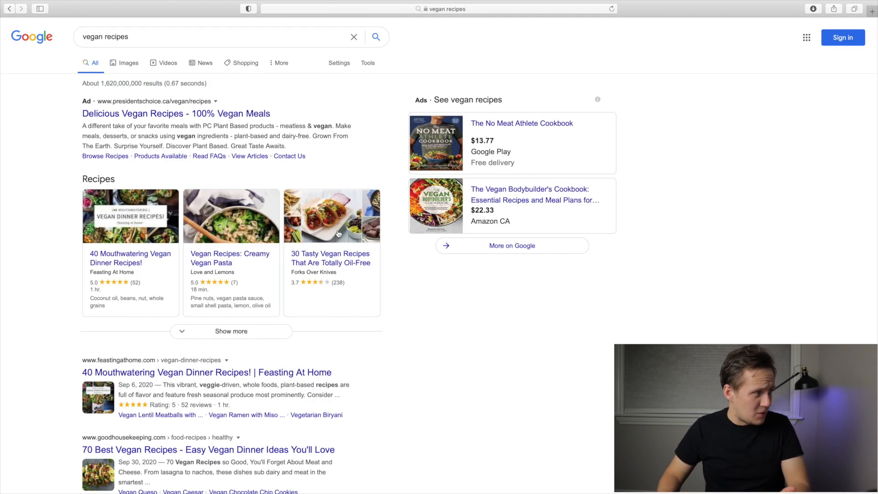
pyautogui.scroll(-5, 282, 212)
pyautogui.scroll(5, 283, 212)
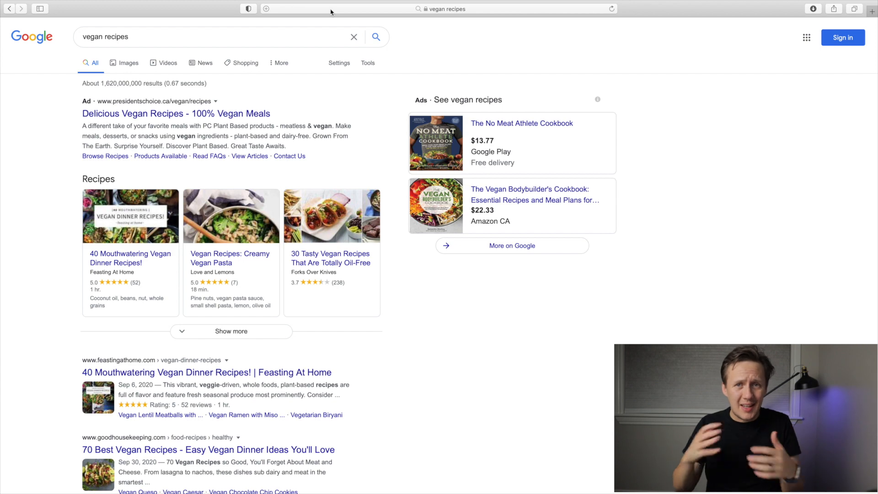
# Go to the Airtable website at airtable.com.
pyautogui.click(331, 9)
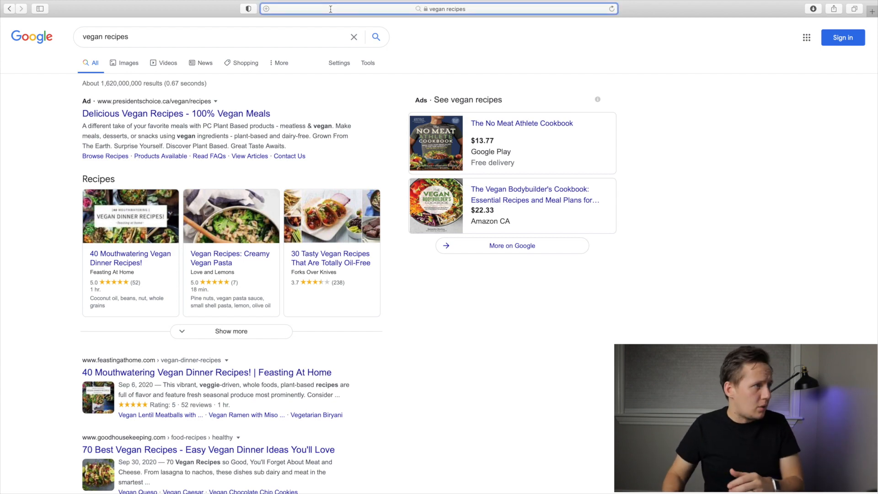
pyautogui.write('airtable.com')
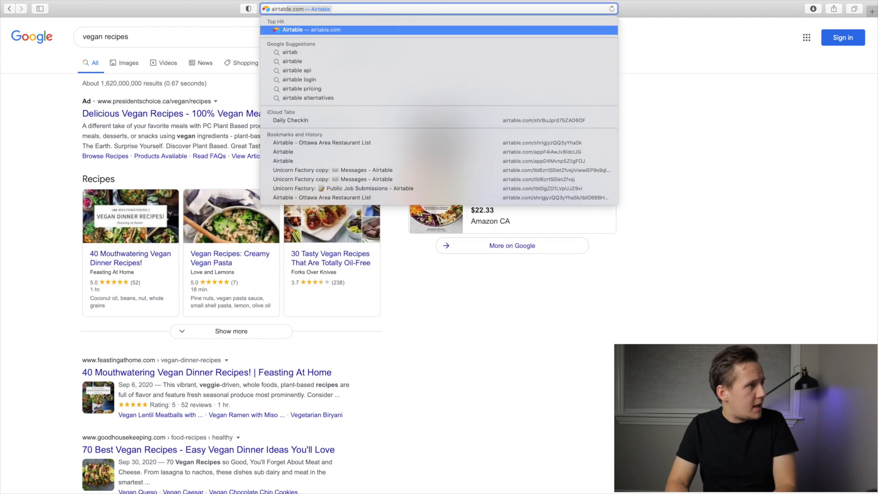
pyautogui.press('Return')
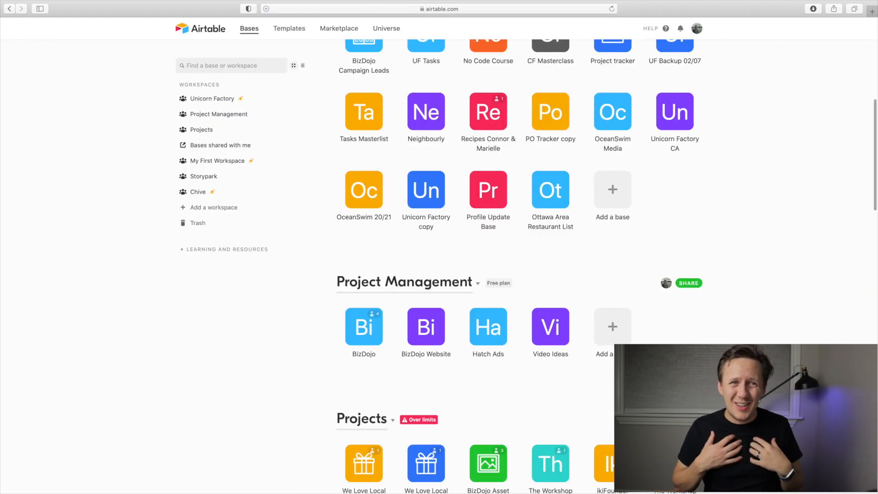
# Create a base from scratch named Vegan Recipes in the Unicorn Factory workspace and give its first table the same name.
pyautogui.scroll(5, 519, 127)
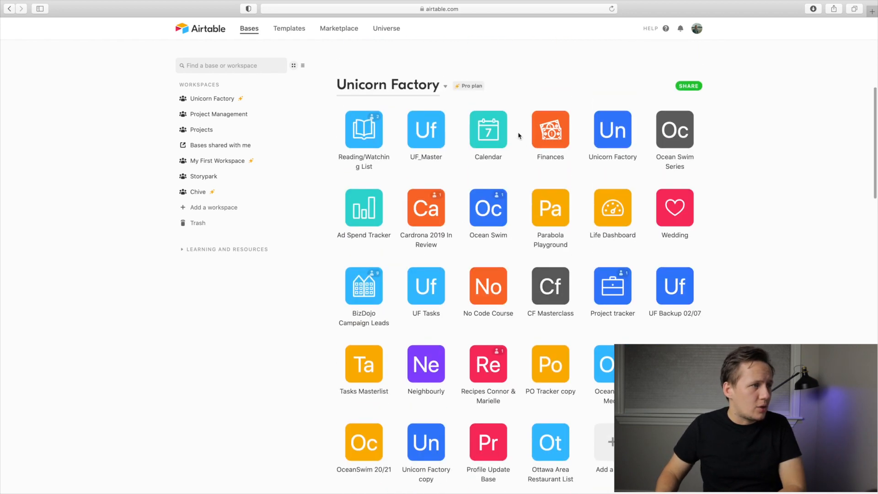
pyautogui.scroll(-5, 507, 205)
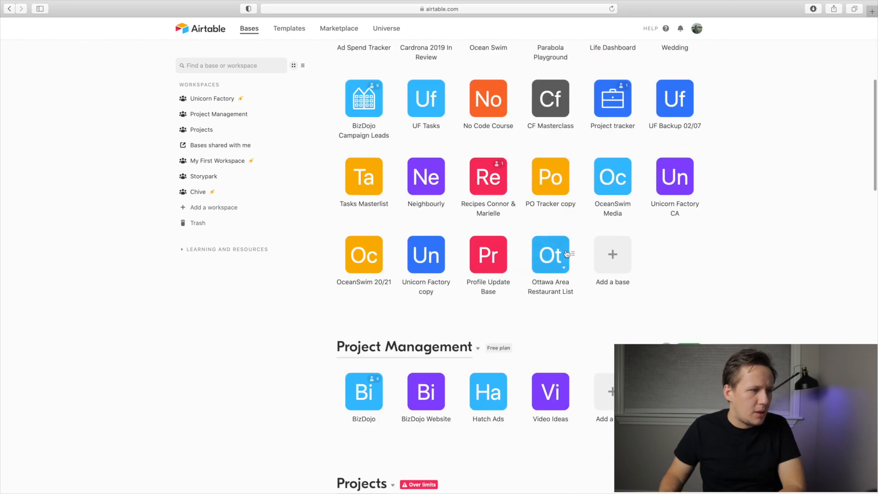
pyautogui.click(611, 213)
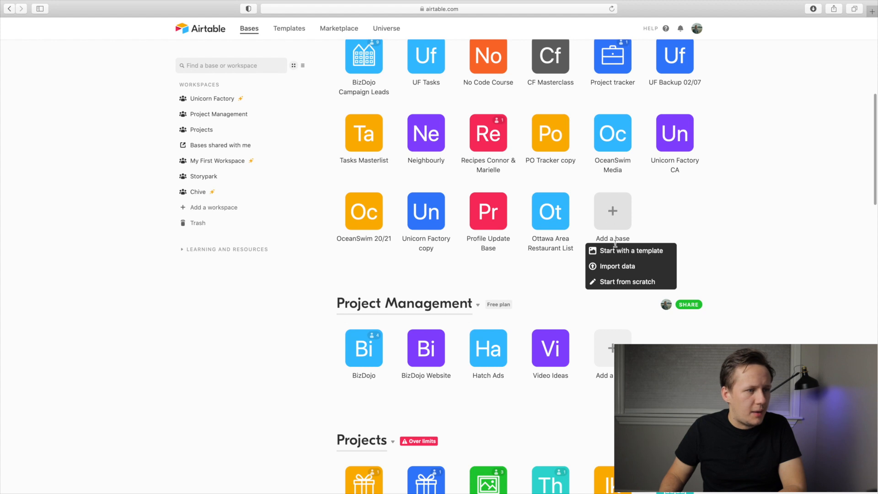
pyautogui.click(625, 281)
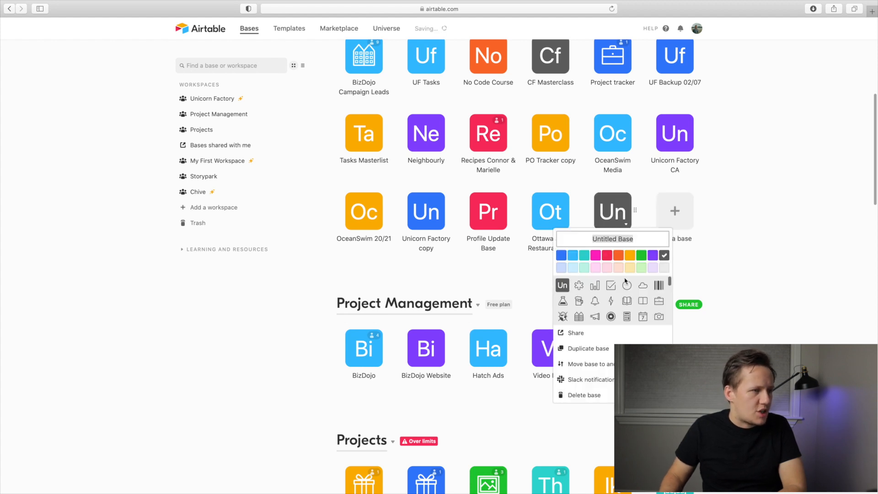
pyautogui.write('Vegan Recip')
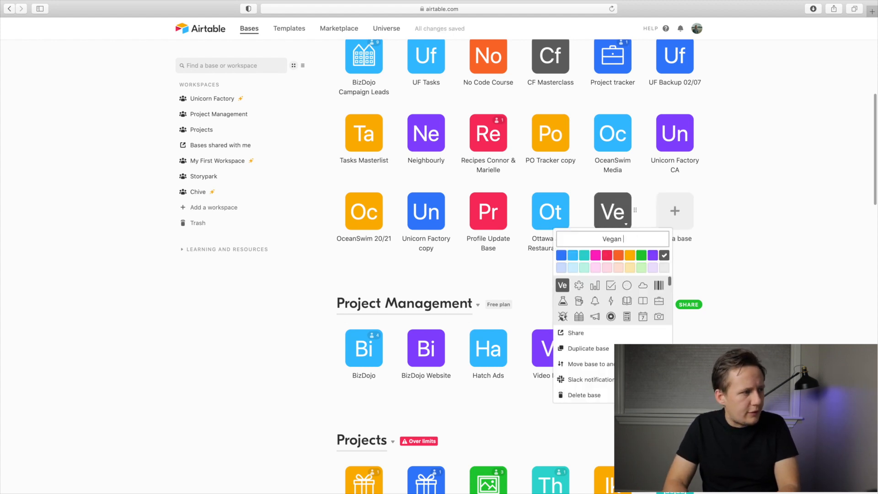
pyautogui.write('es')
pyautogui.press('Return')
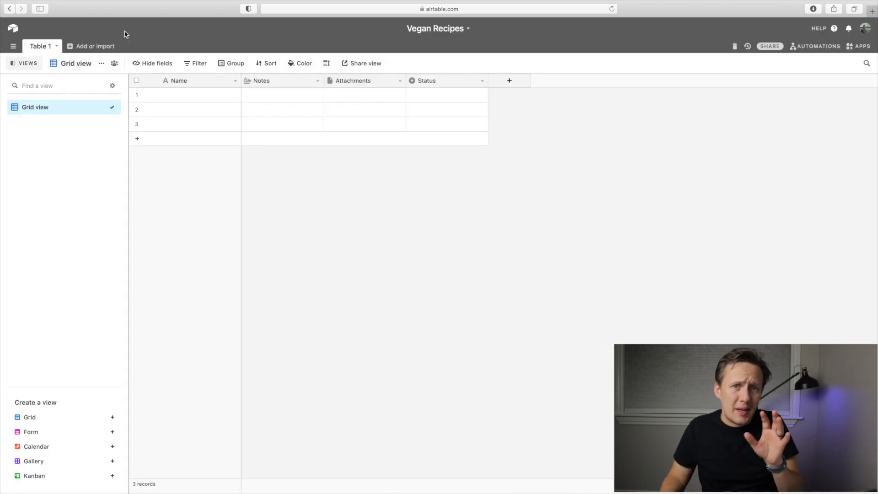
pyautogui.click(57, 47)
pyautogui.click(52, 60)
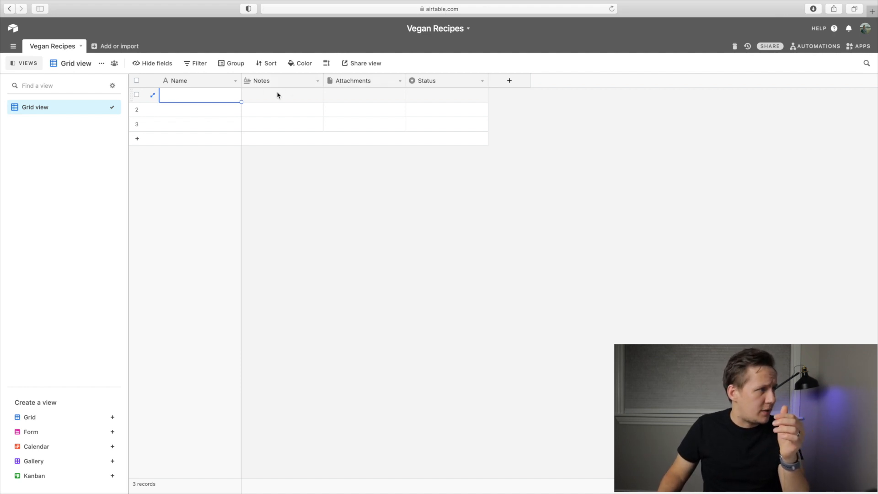
# Replace the default Notes and Attachments fields with an attachment field named Image and a long text field named Recipe.
pyautogui.click(318, 81)
pyautogui.click(308, 94)
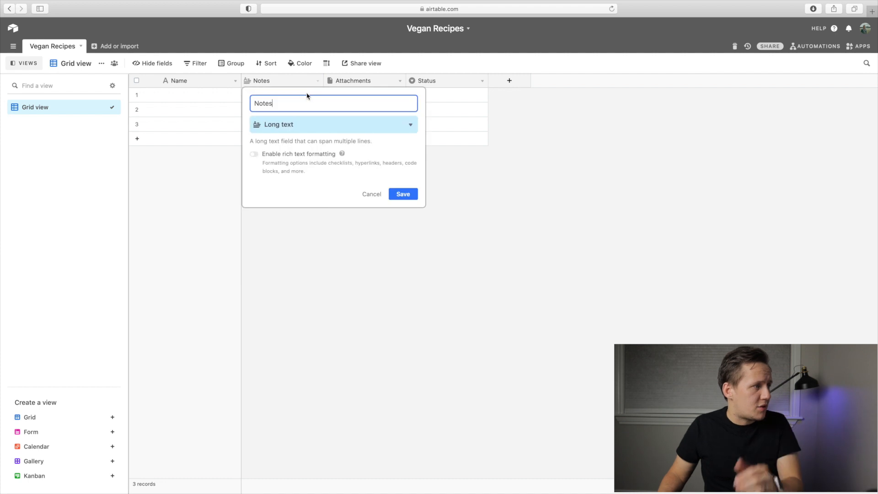
pyautogui.write('e')
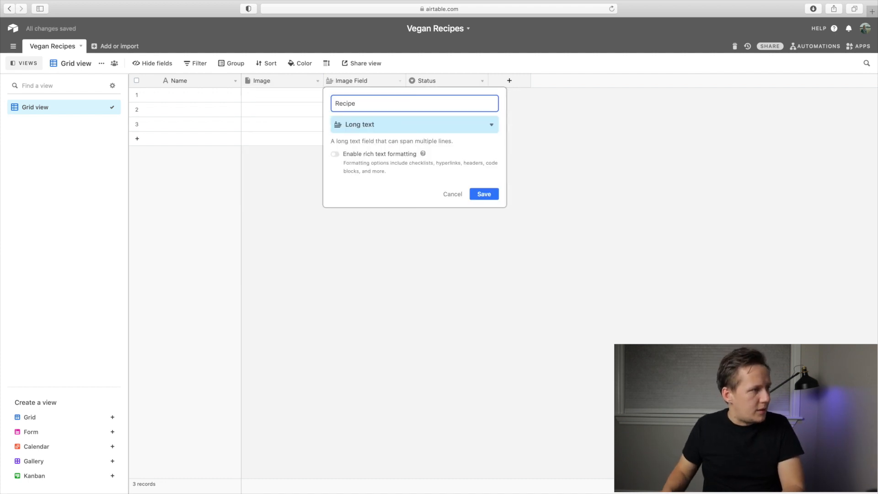
pyautogui.write('cipe')
pyautogui.press('Return')
# Delete the Status field and add a URL field named URL after the Recipe field.
pyautogui.click(482, 81)
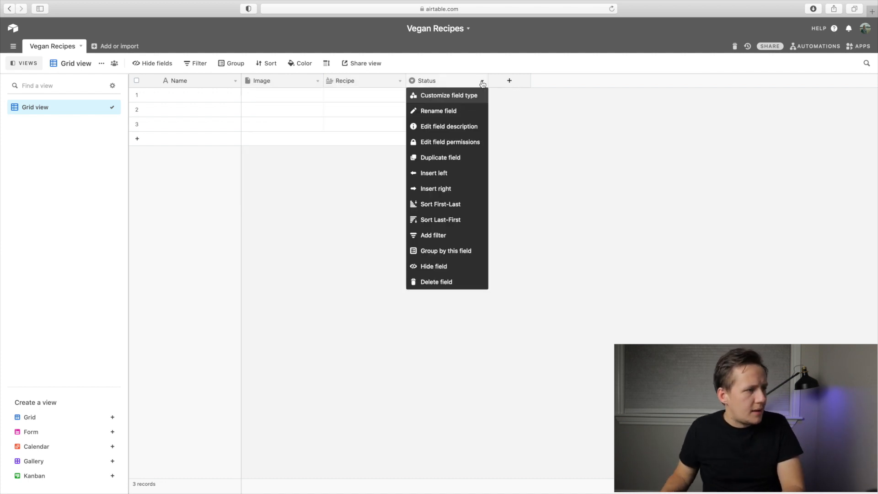
pyautogui.click(451, 283)
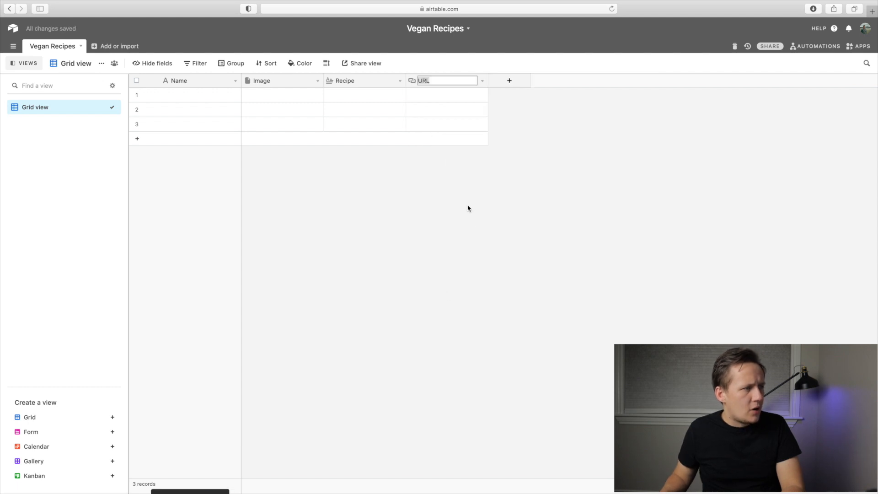
pyautogui.click(435, 100)
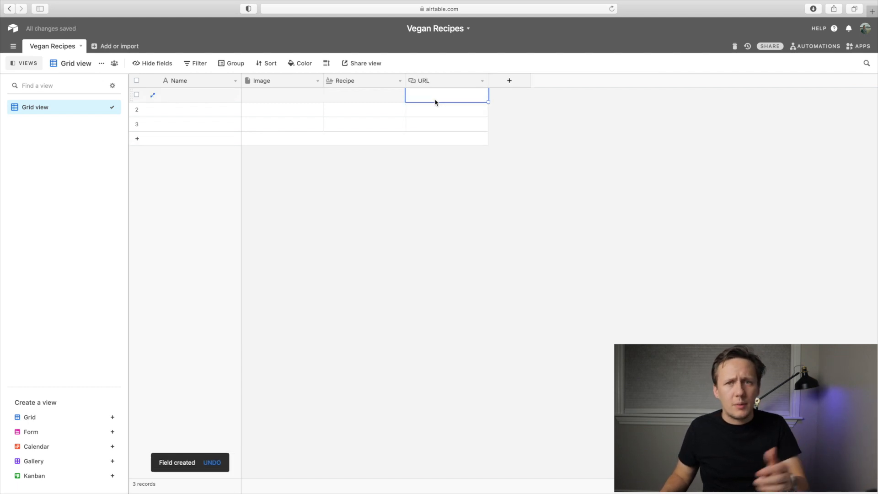
# Add a checkbox field named Gluten Free after the URL field.
pyautogui.click(499, 83)
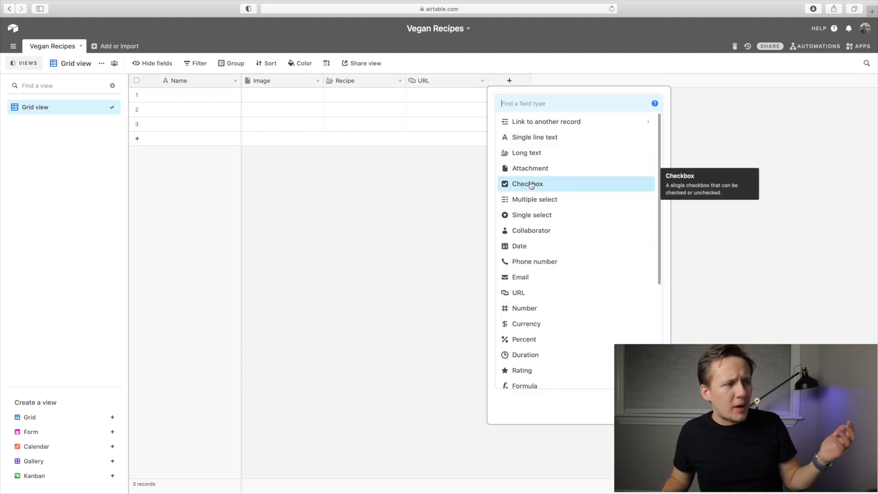
pyautogui.click(530, 184)
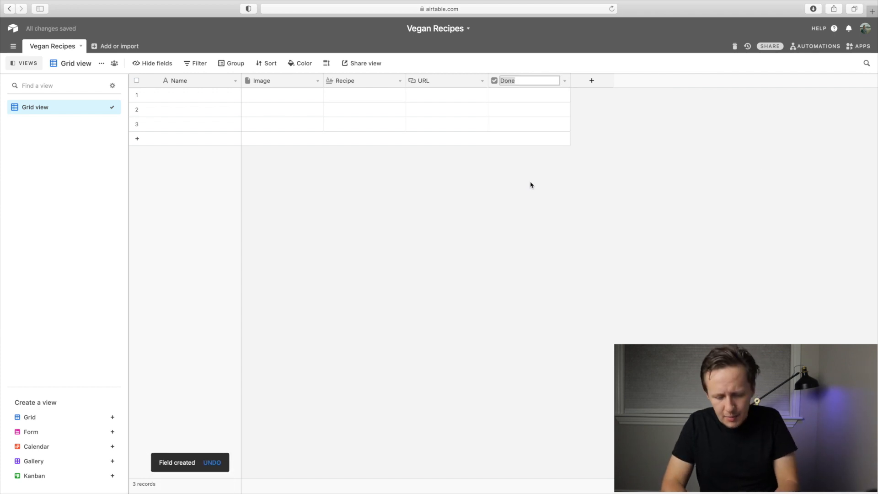
pyautogui.write('Gluten Free')
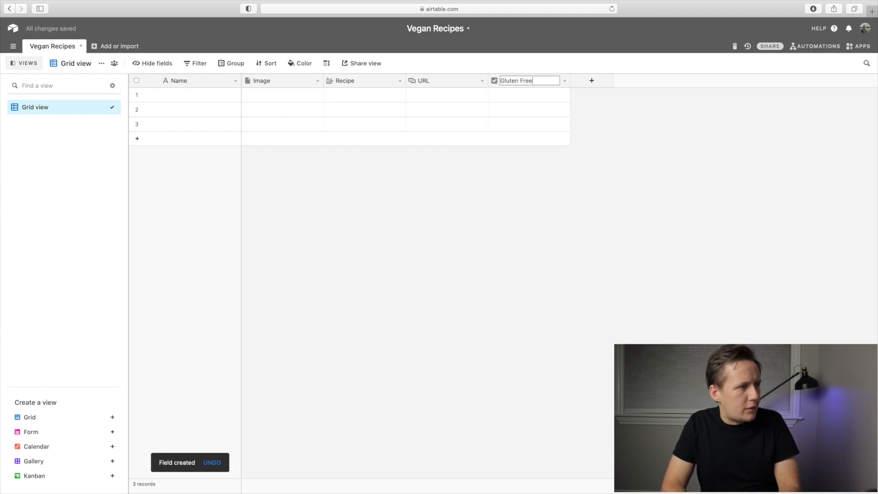
pyautogui.press('Return')
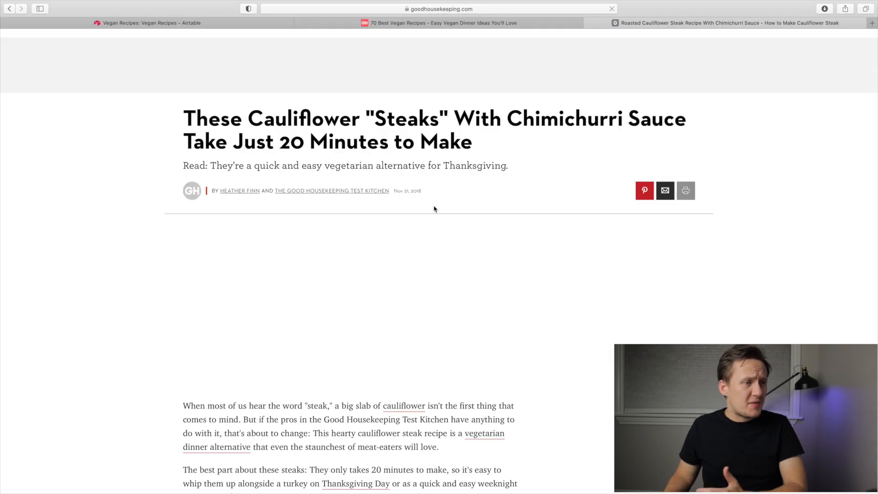
# Review the Good Housekeeping cauliflower steak recipe and add a long text field named Ingredients to the Airtable table.
pyautogui.scroll(-5, 435, 209)
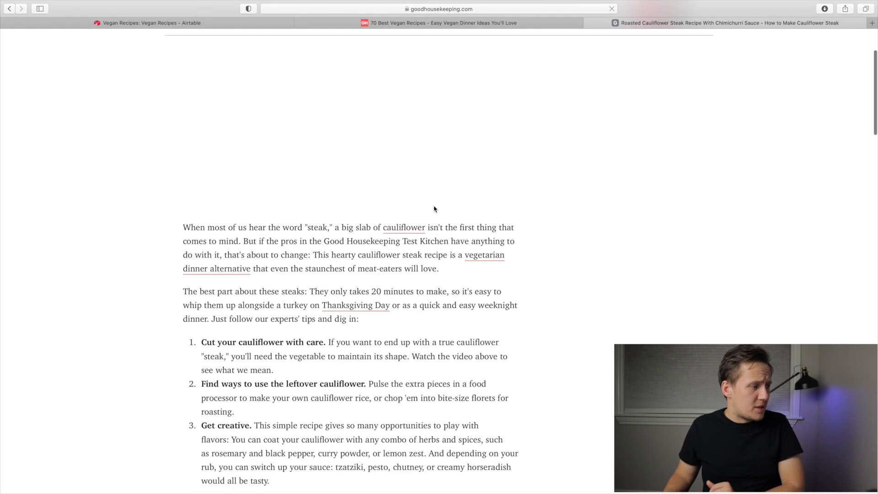
pyautogui.scroll(-10, 435, 209)
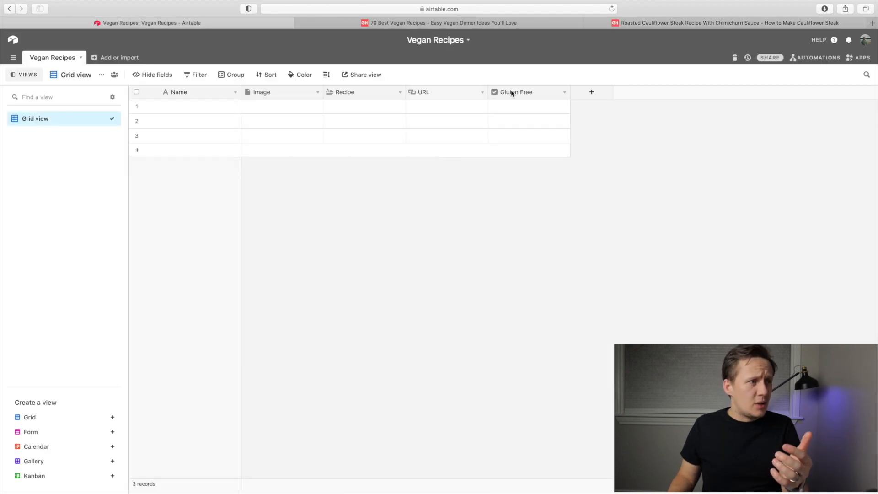
pyautogui.click(579, 91)
pyautogui.click(612, 169)
pyautogui.write('Ingredient')
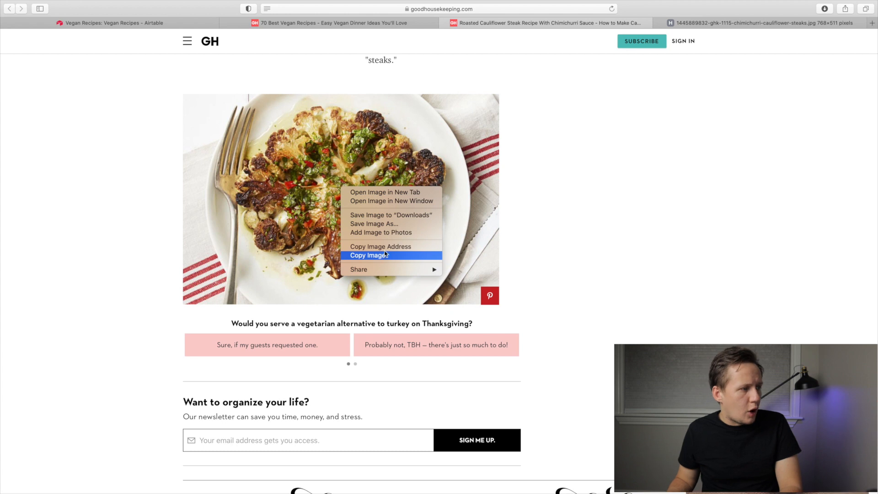
# Copy the cauliflower steak photo's address from the recipe page and attach it by link to the first record's Image field in Airtable.
pyautogui.click(388, 247)
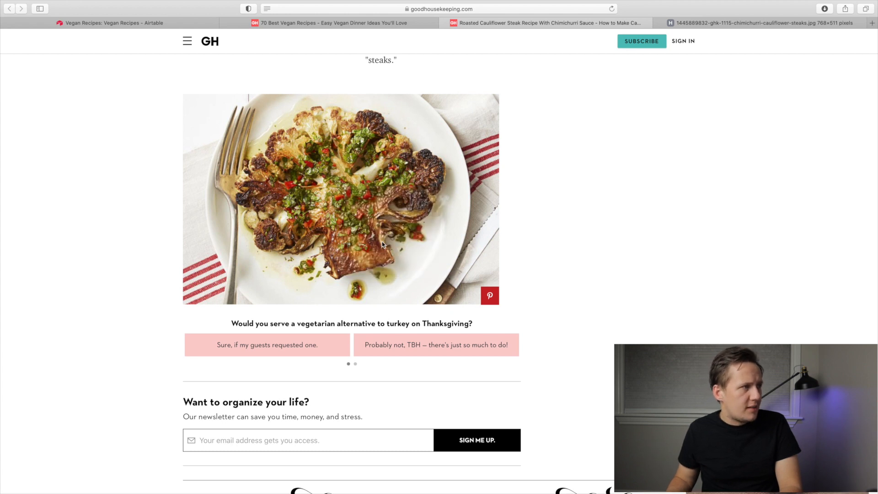
pyautogui.click(151, 24)
pyautogui.click(256, 108)
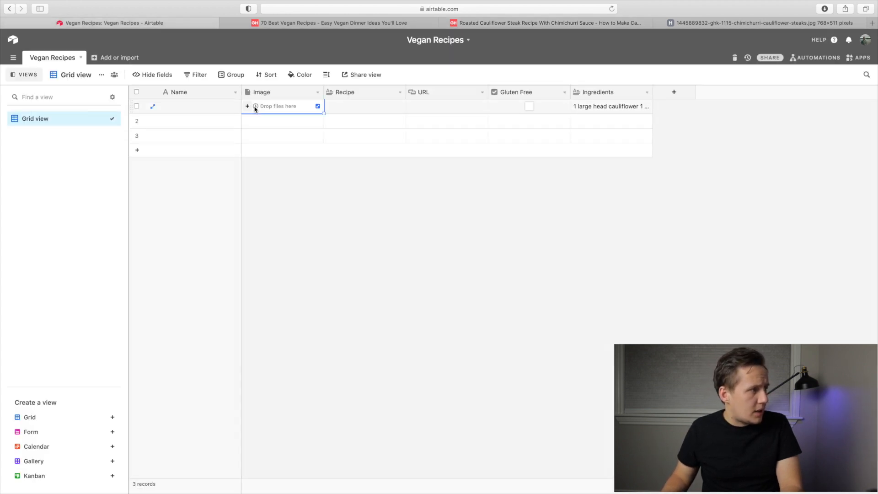
pyautogui.click(247, 107)
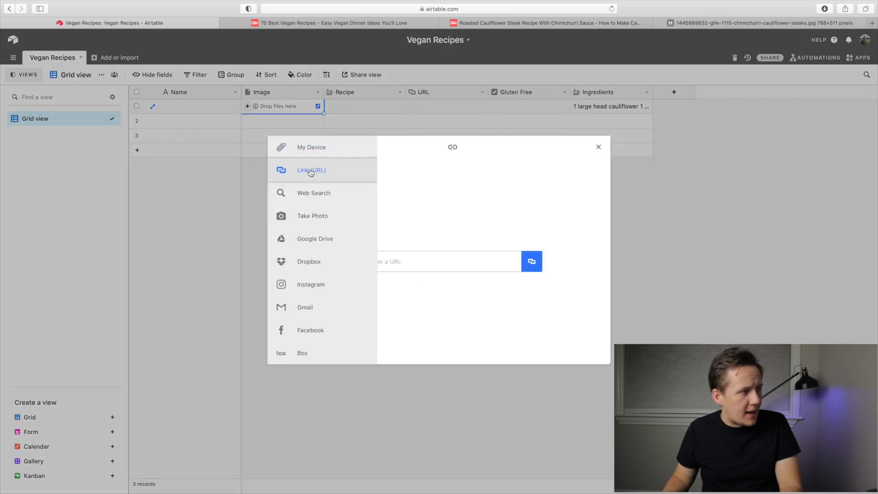
pyautogui.press('super+v')
pyautogui.press('Return')
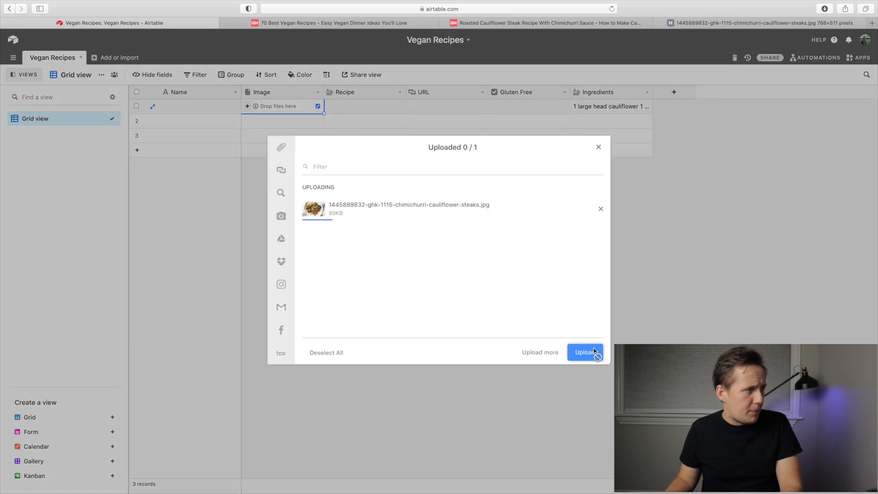
pyautogui.click(585, 353)
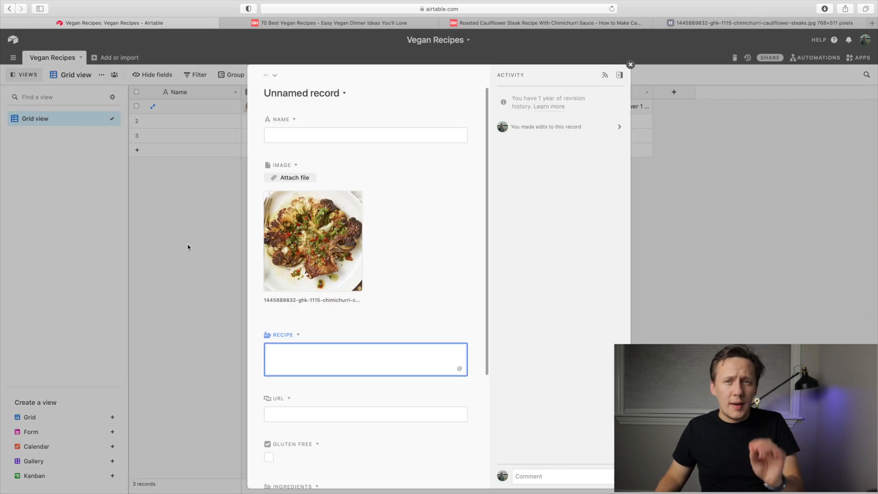
# Enable rich text formatting for the Recipe field and open it for editing in the first record.
pyautogui.click(297, 335)
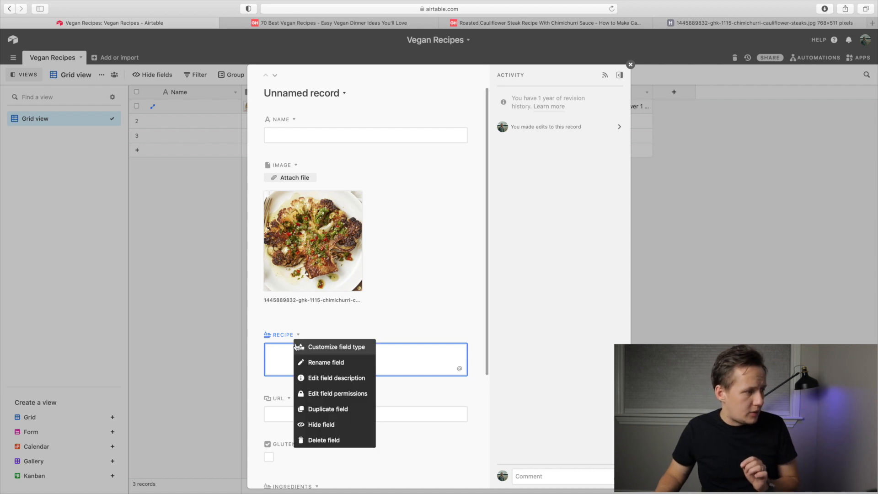
pyautogui.click(312, 349)
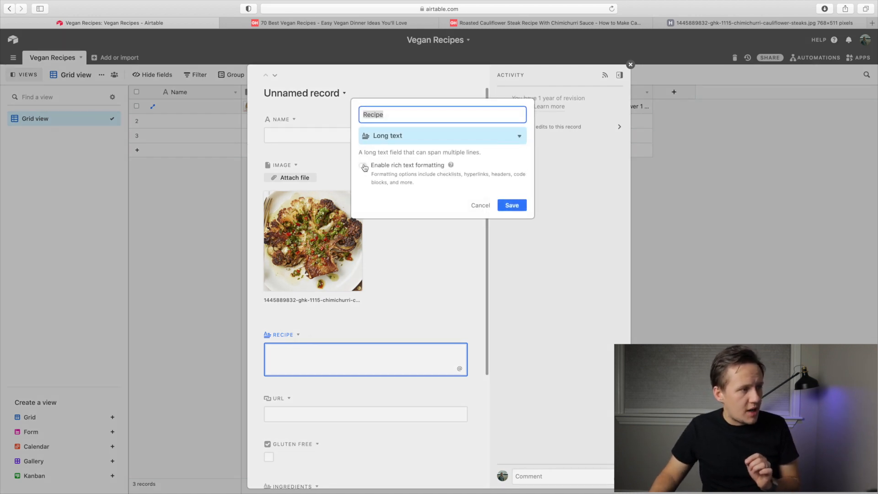
pyautogui.click(364, 167)
pyautogui.click(511, 205)
pyautogui.click(306, 354)
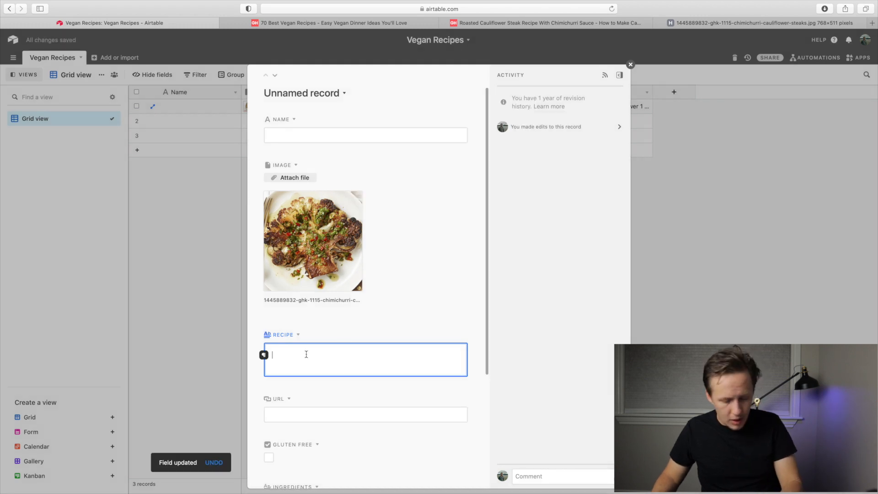
# Paste the cauliflower steak directions into the first record's Recipe field, remove the trailing blank line and close the record.
pyautogui.press('super+v')
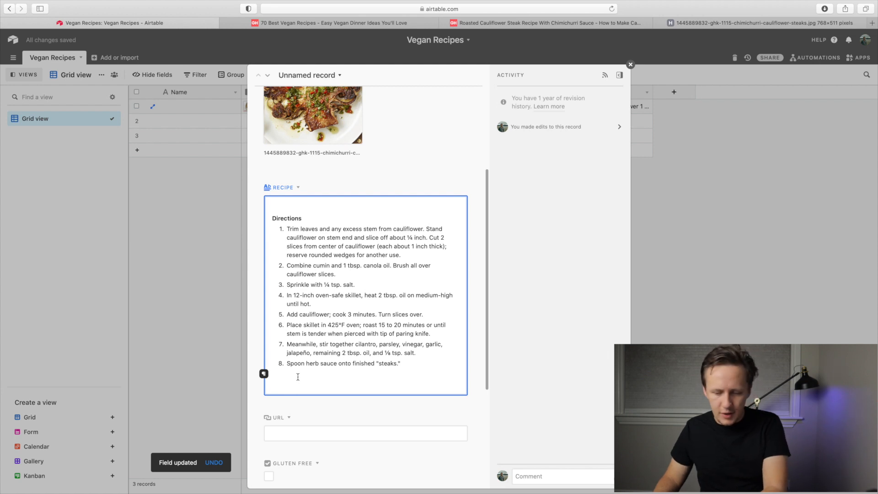
pyautogui.press('BackSpace')
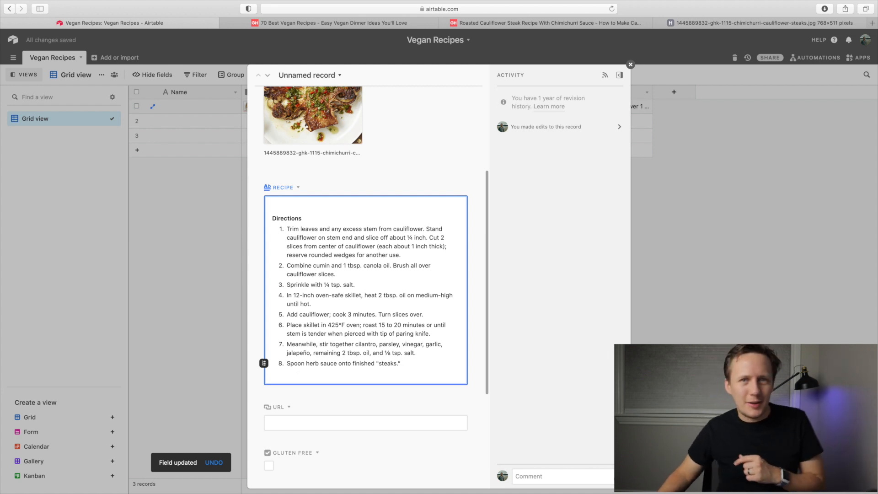
pyautogui.click(203, 269)
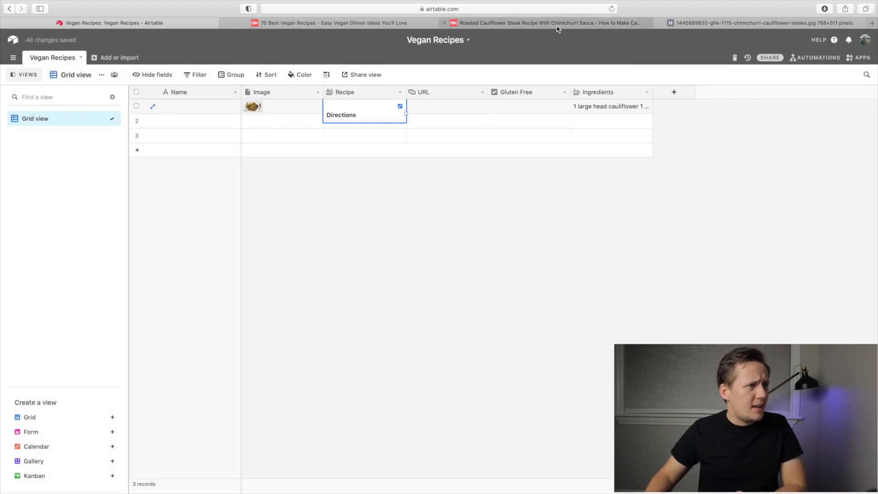
# Copy the title "Cauliflower "Steaks" With Chimichurri Sauce" and the page address from Good Housekeeping into the first Airtable record's Name and URL fields.
pyautogui.click(526, 22)
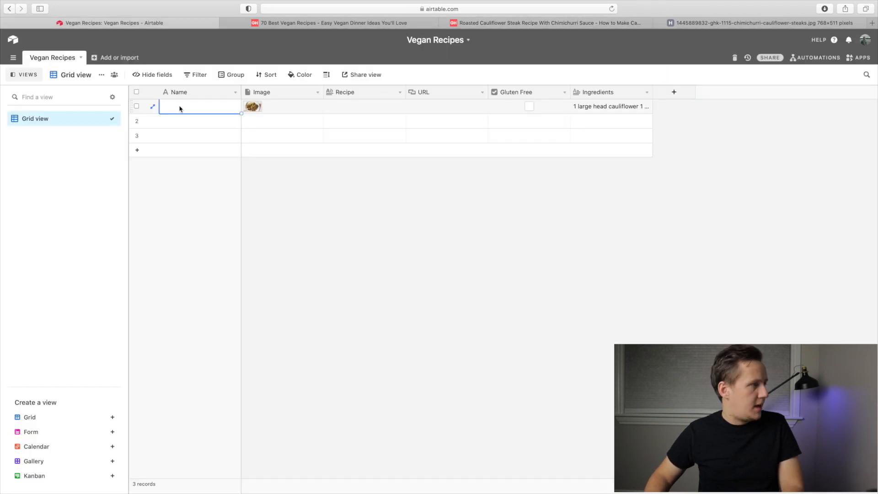
pyautogui.press('cmd+v')
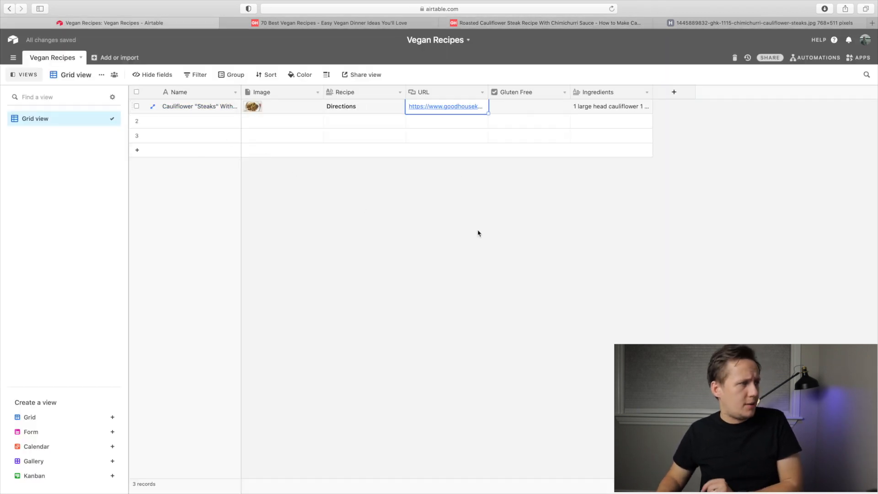
pyautogui.click(478, 233)
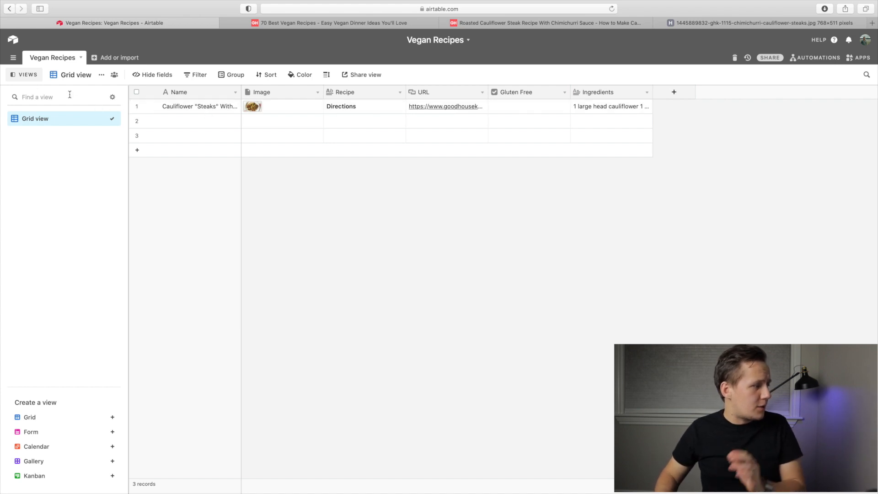
# Create a Gallery view of the recipes, removing the two empty records, and generate a shareable link for it.
pyautogui.moveTo(63, 463)
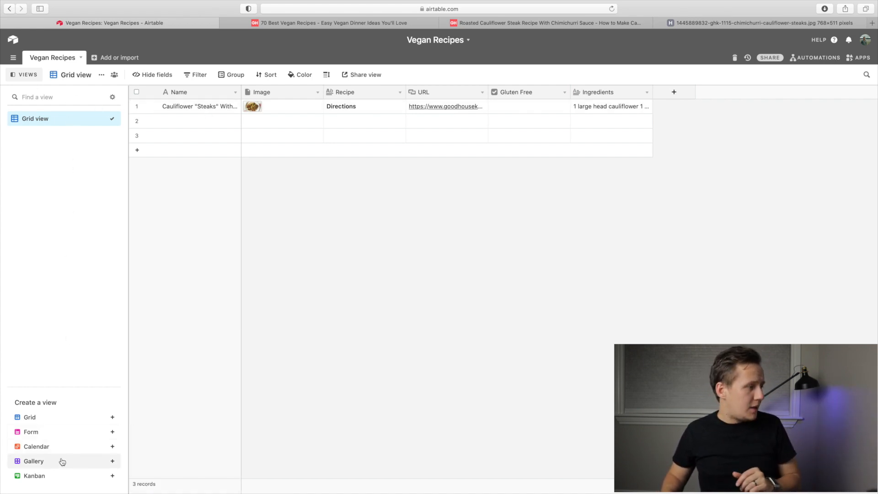
pyautogui.click(62, 462)
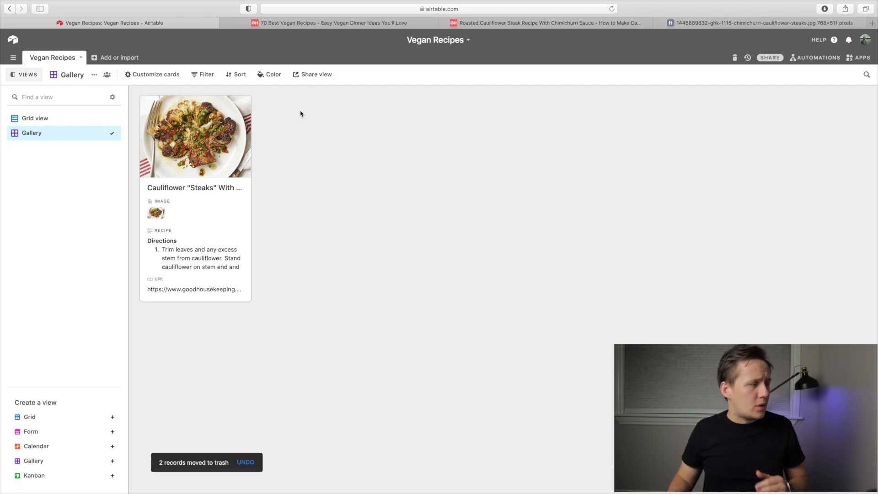
pyautogui.click(310, 79)
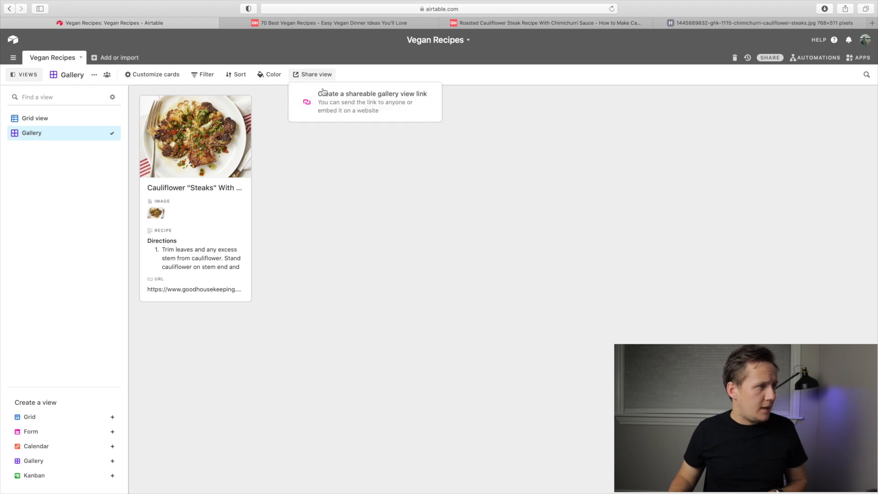
pyautogui.click(358, 112)
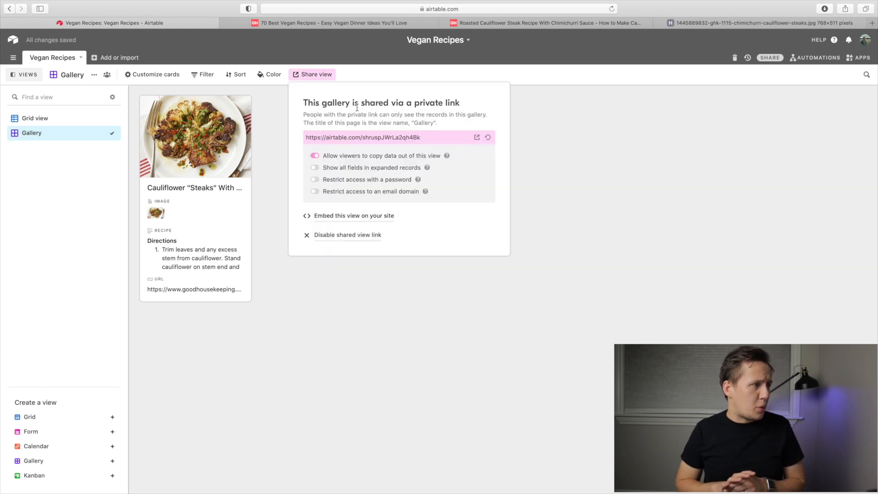
# Open the shared gallery page and review the expanded cauliflower steak record's image, directions and URL.
pyautogui.click(478, 137)
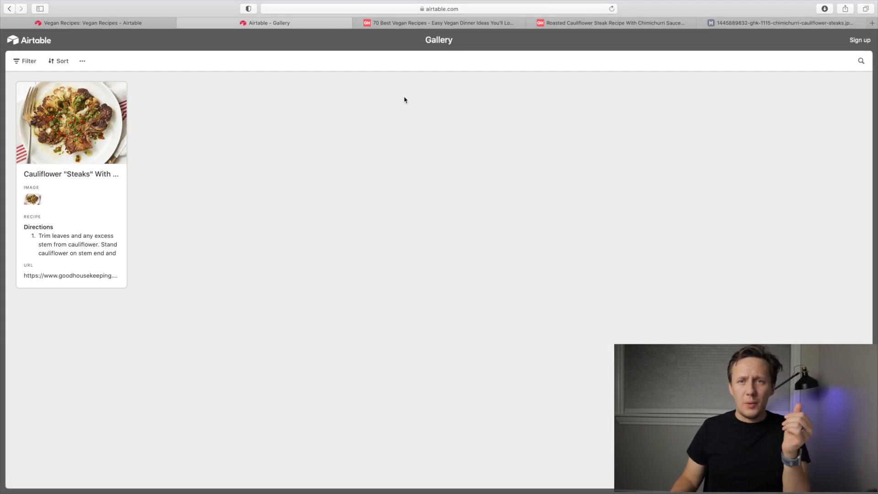
pyautogui.click(57, 123)
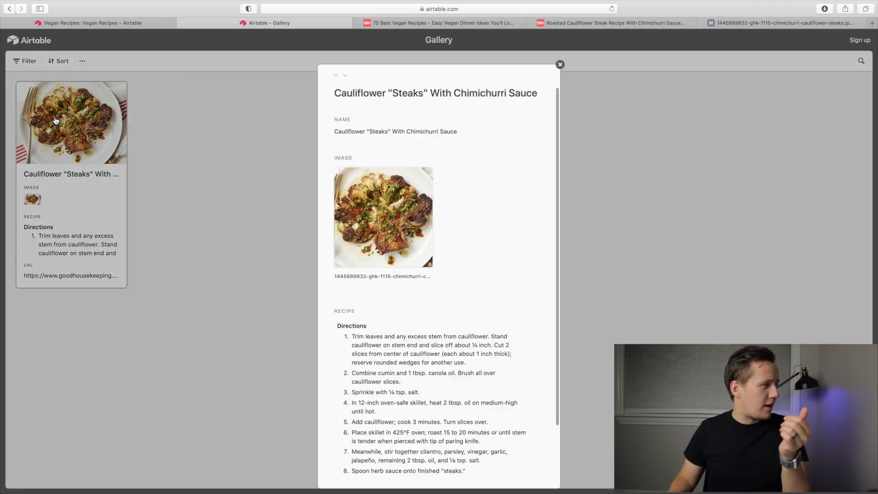
pyautogui.scroll(-3, 471, 220)
pyautogui.scroll(3, 471, 219)
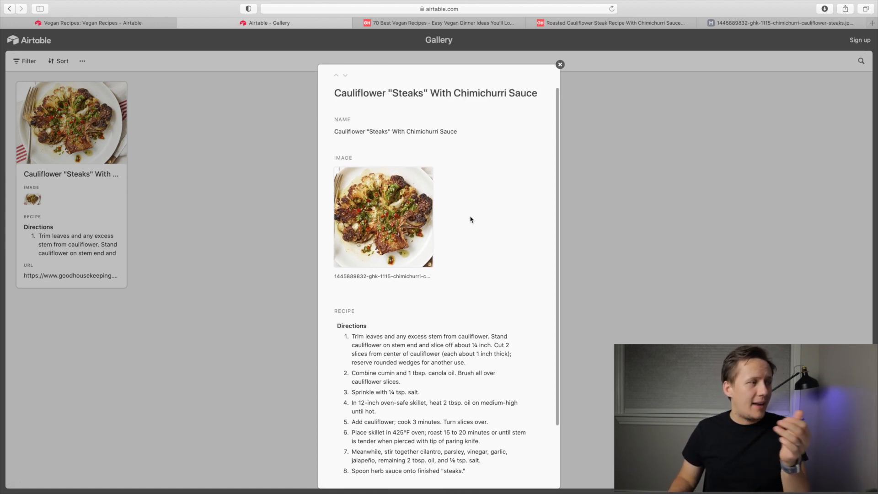
pyautogui.scroll(-3, 471, 219)
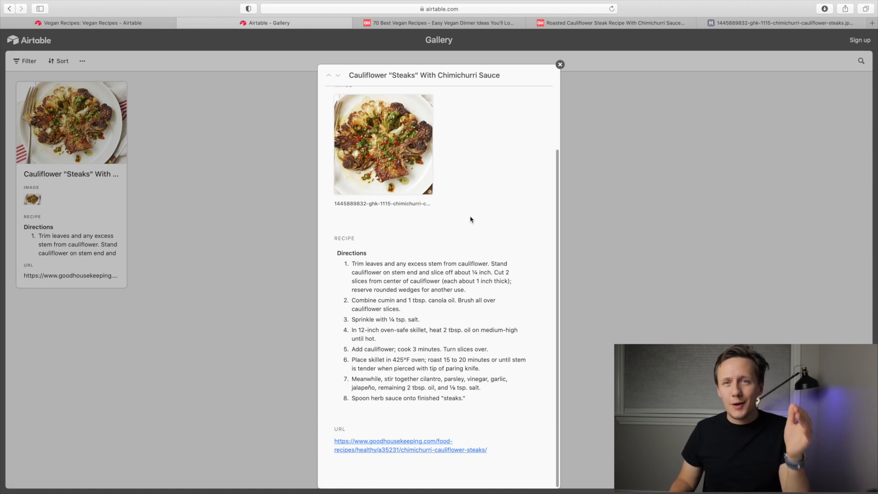